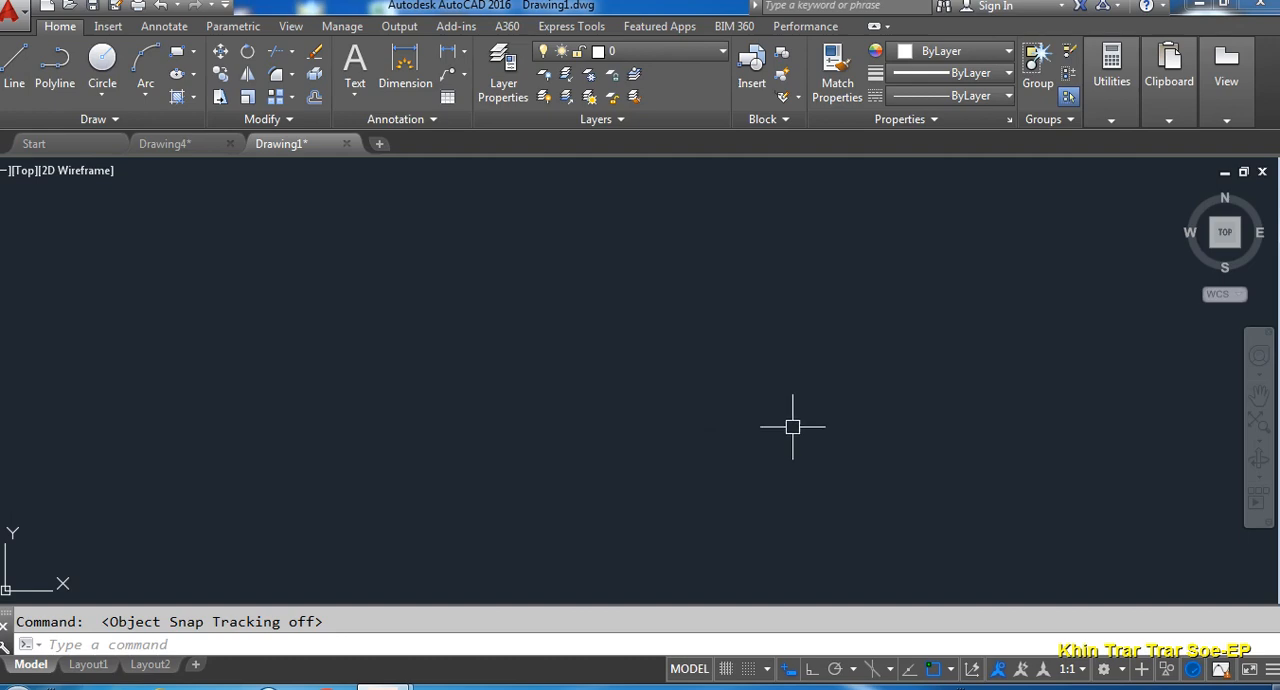
pyautogui.click(951, 670)
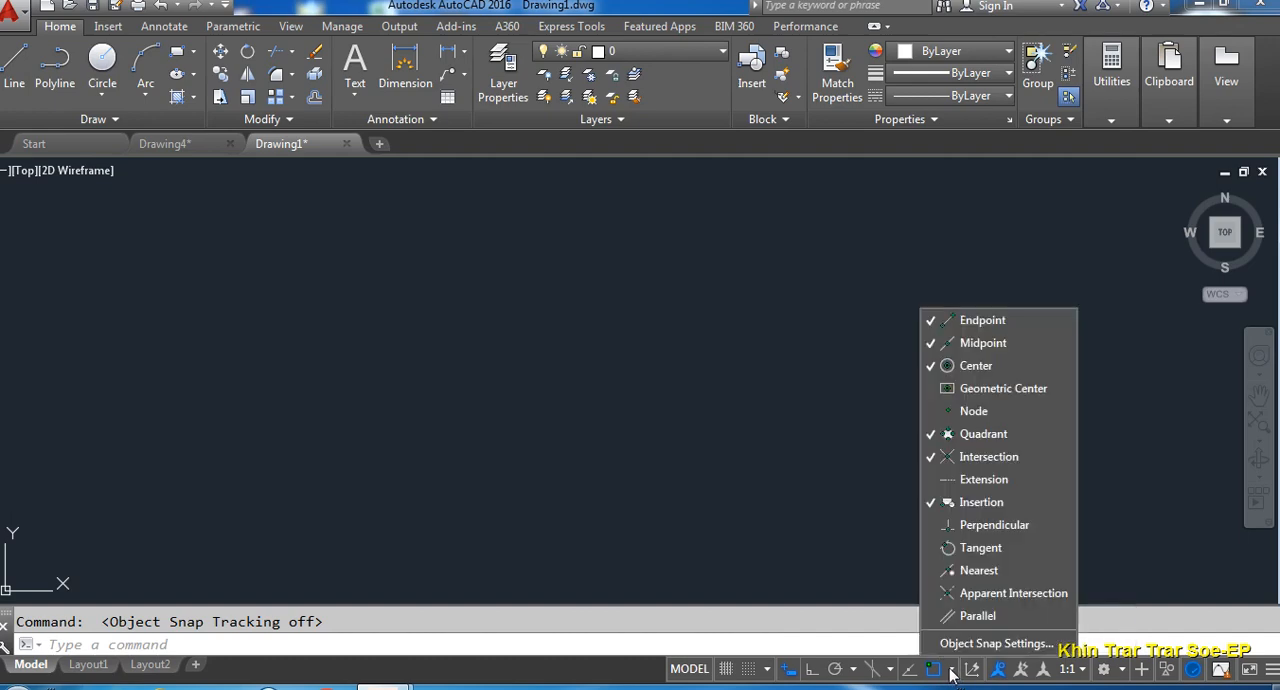
pyautogui.click(962, 391)
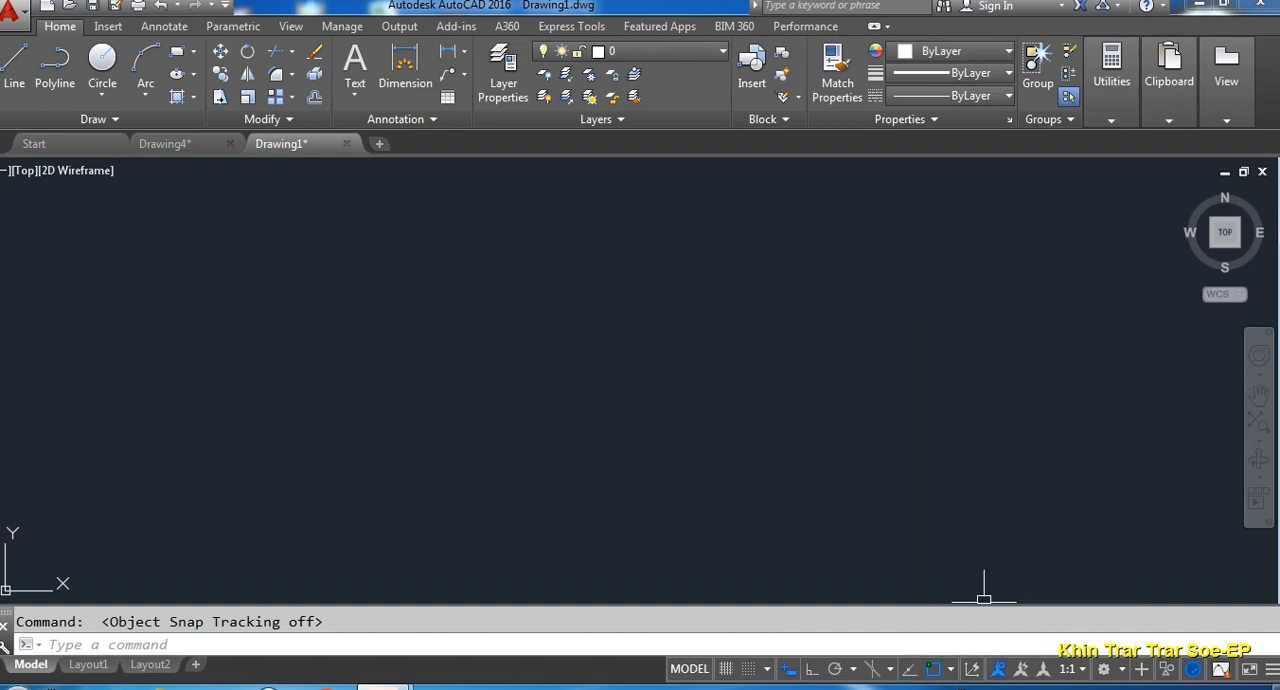
# - Draw a 100 by 100 square with the Rectangle command in the empty drawing area
pyautogui.write('rec')
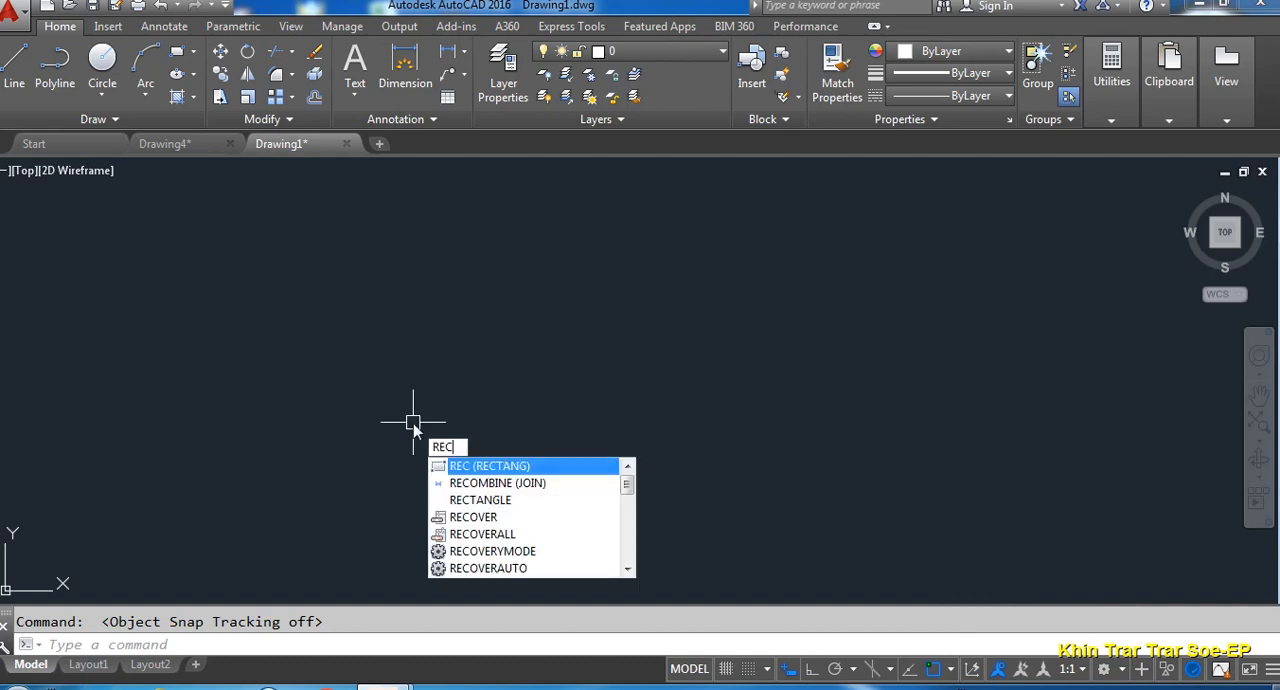
pyautogui.press('Return')
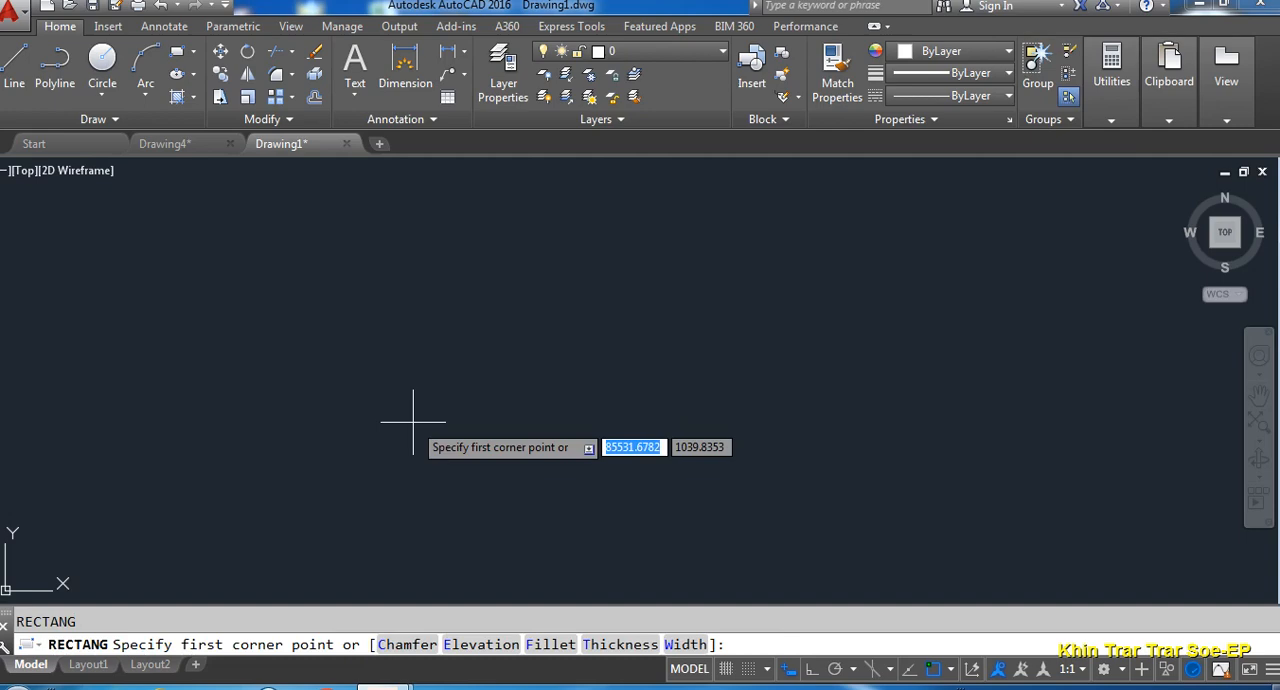
pyautogui.write('0')
pyautogui.click(413, 421)
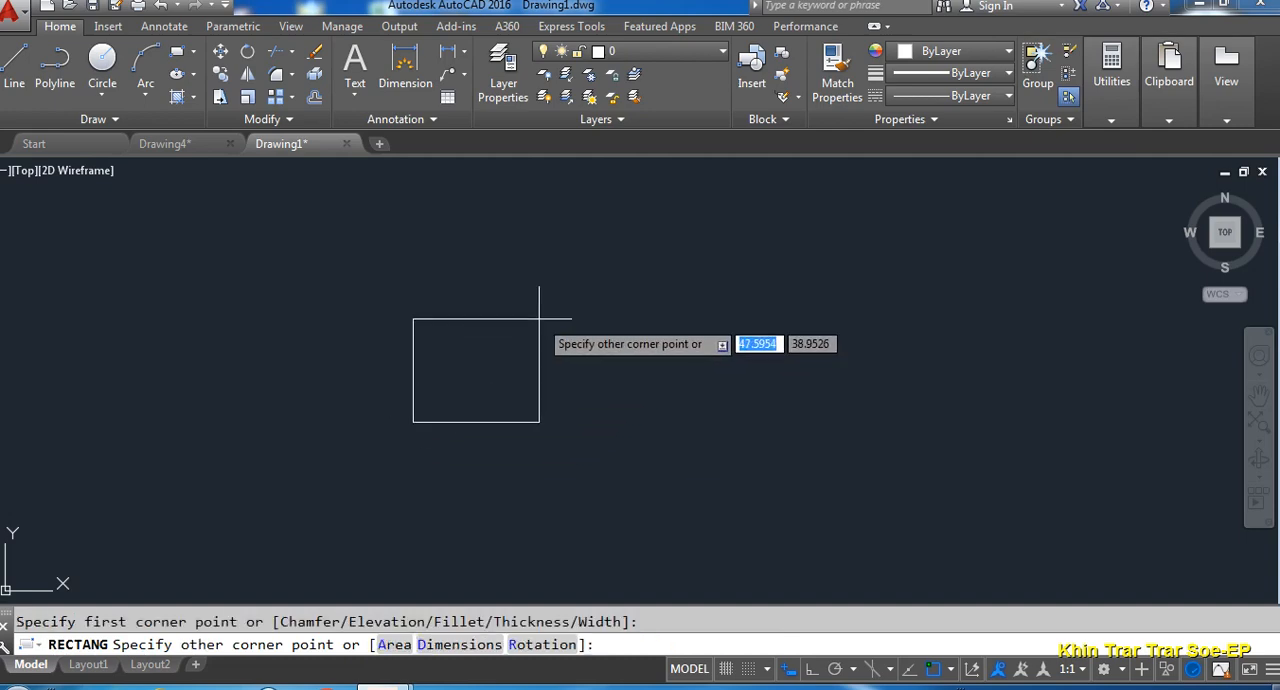
pyautogui.write('1')
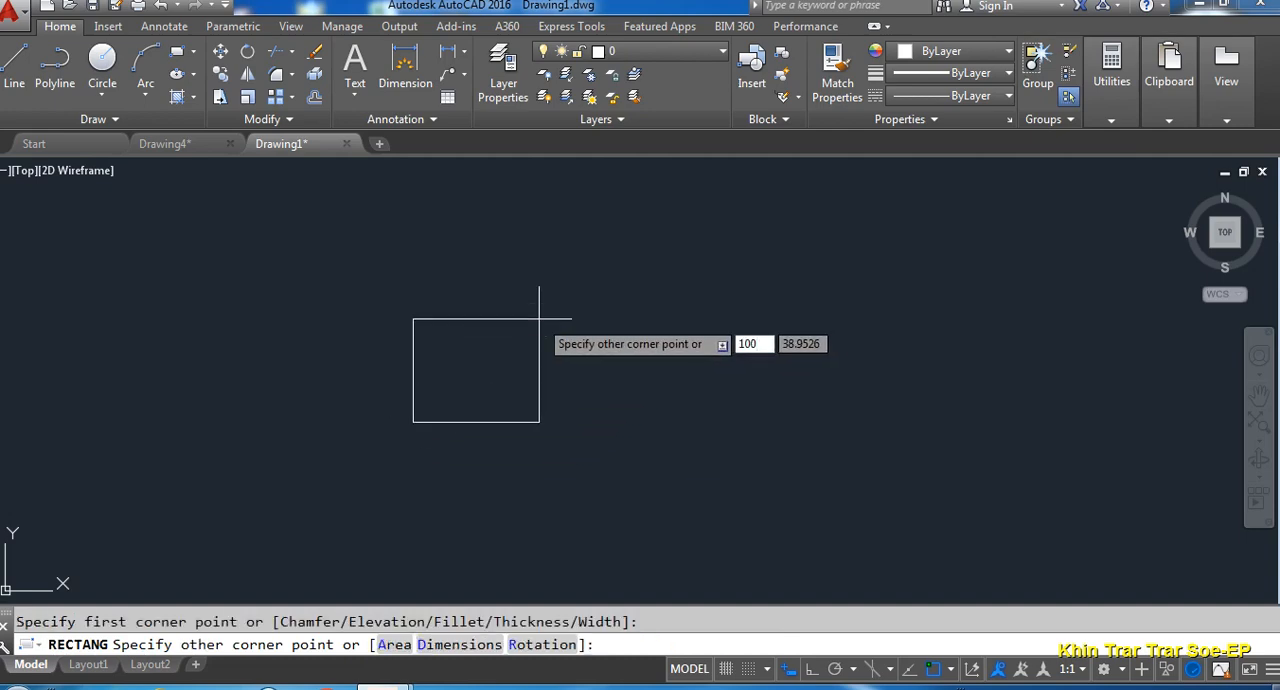
pyautogui.write('00')
pyautogui.press('Tab')
pyautogui.write('10')
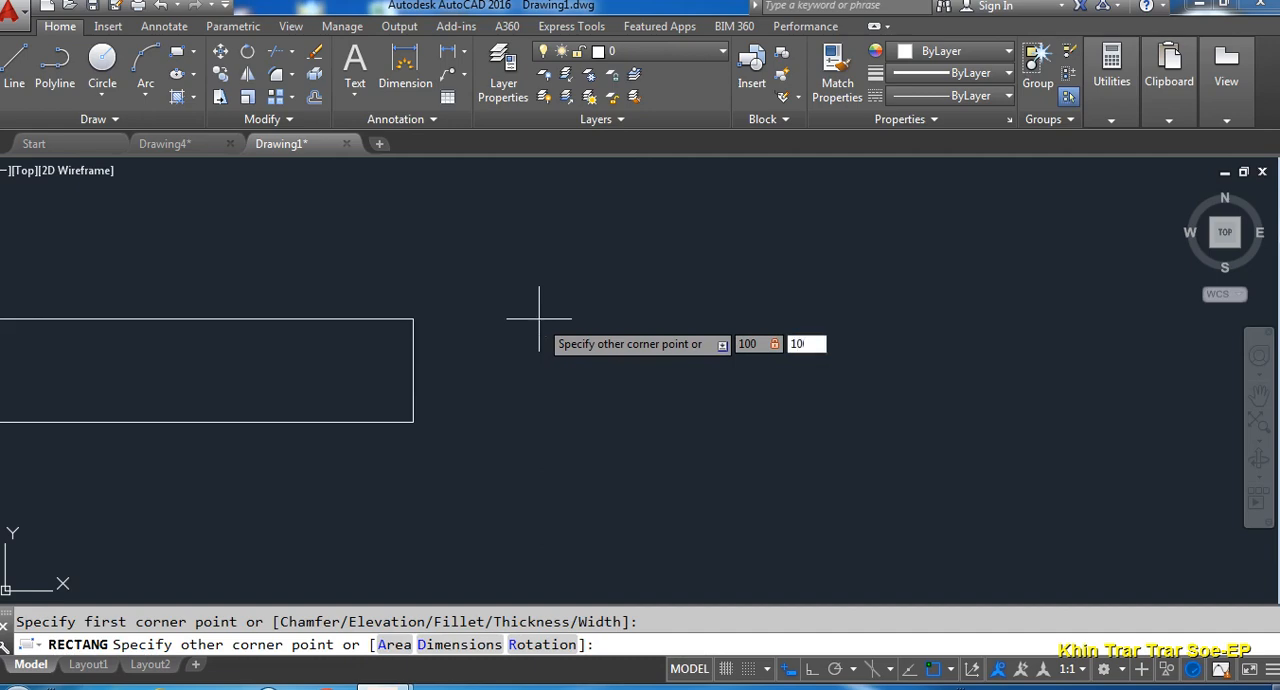
pyautogui.write('0')
pyautogui.press('Return')
pyautogui.moveTo(539, 318); pyautogui.dragTo(492, 414, button='middle')
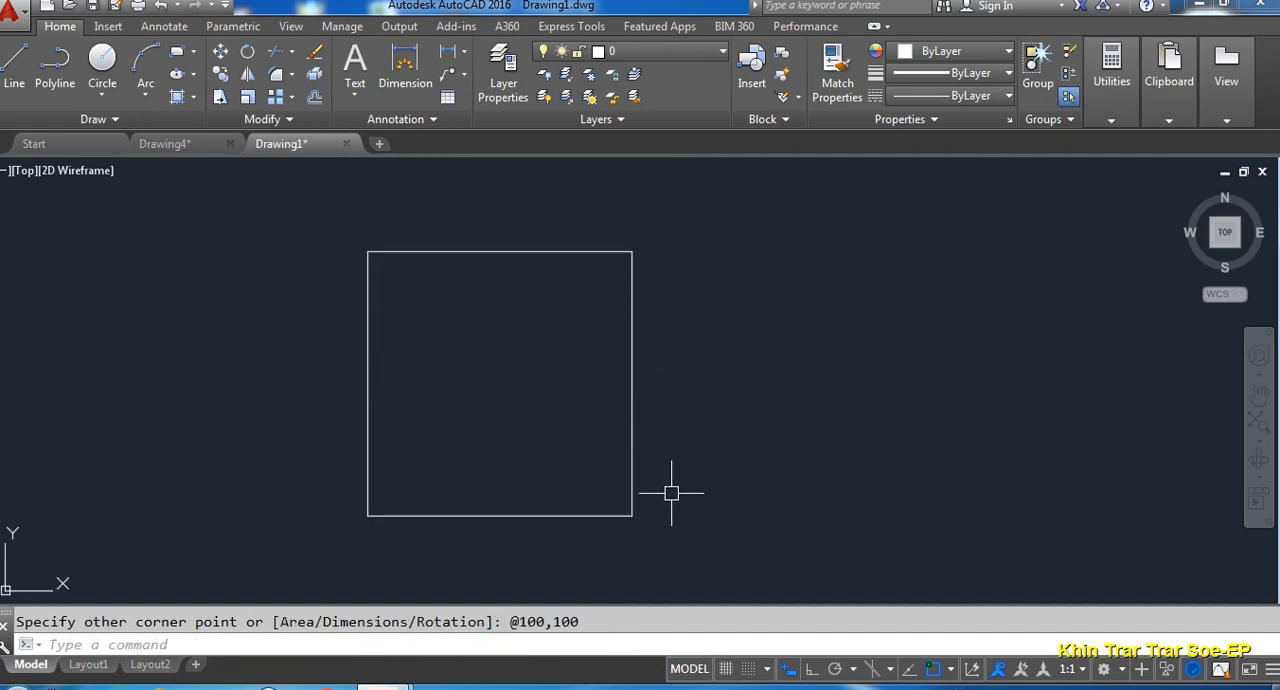
pyautogui.moveTo(689, 462); pyautogui.dragTo(658, 467, button='middle')
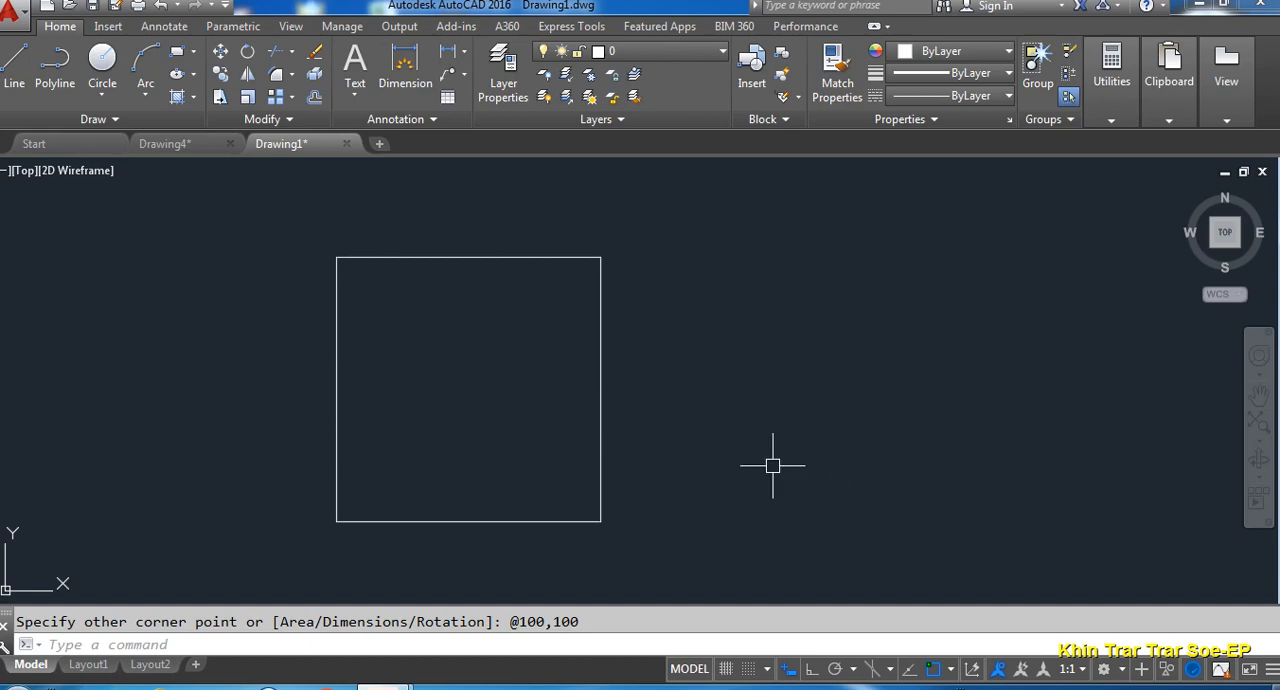
# - Draw a diagonal line from the square's lower-left corner to its upper-right corner
pyautogui.press('Return')
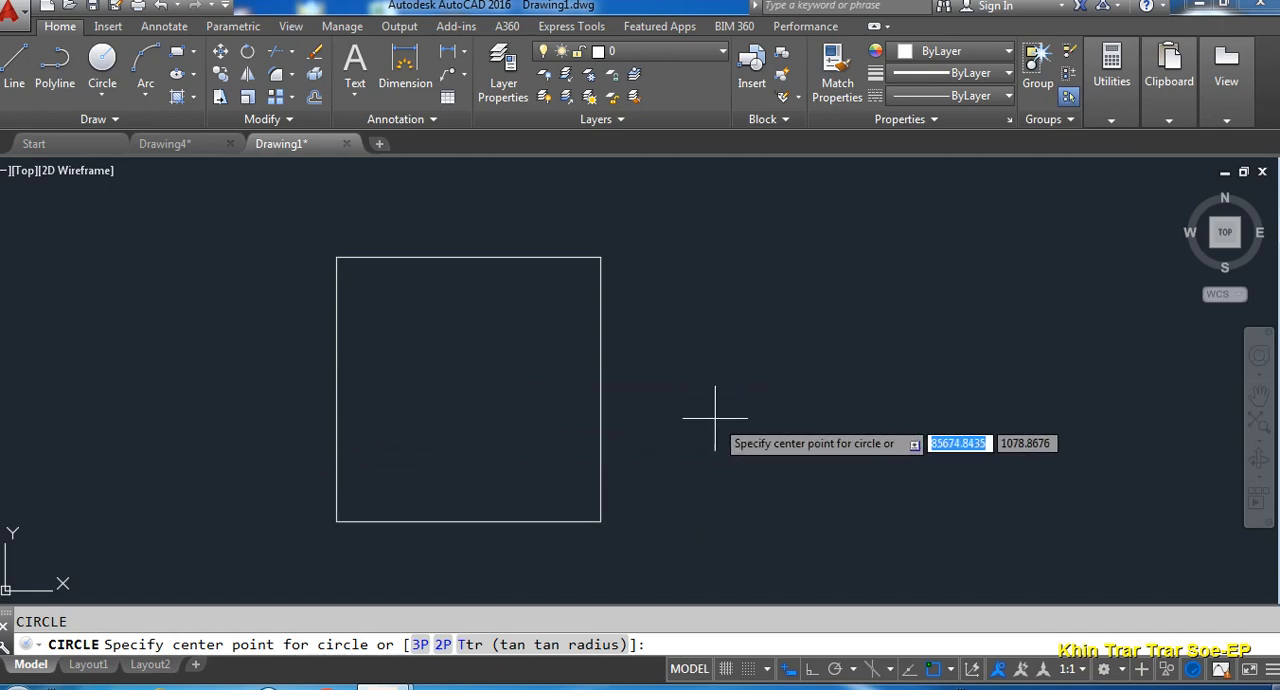
pyautogui.press('Escape')
pyautogui.write('l')
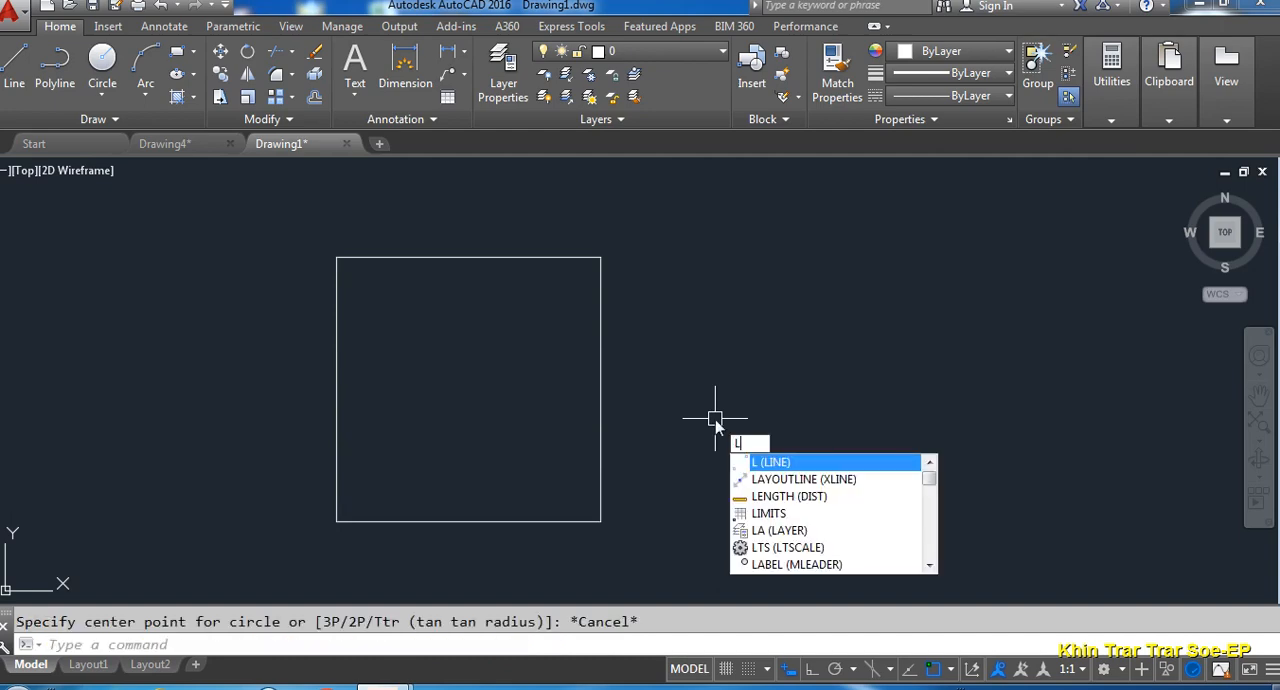
pyautogui.press('Return')
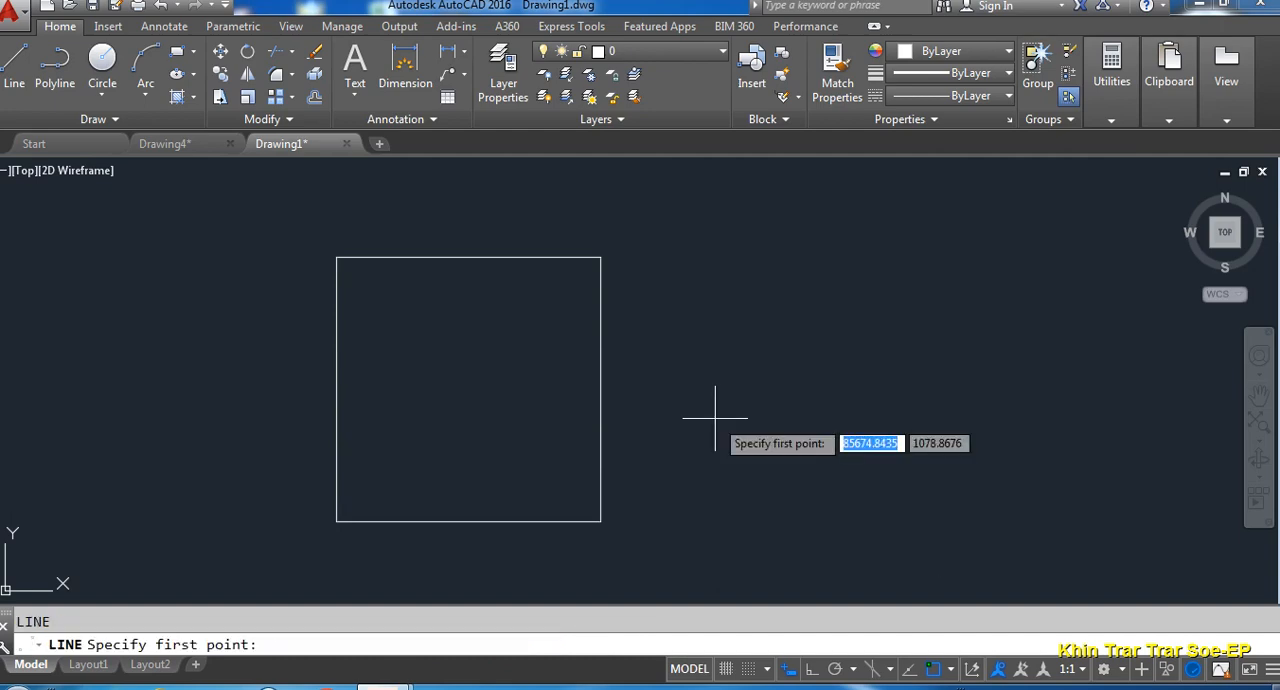
pyautogui.click(337, 520)
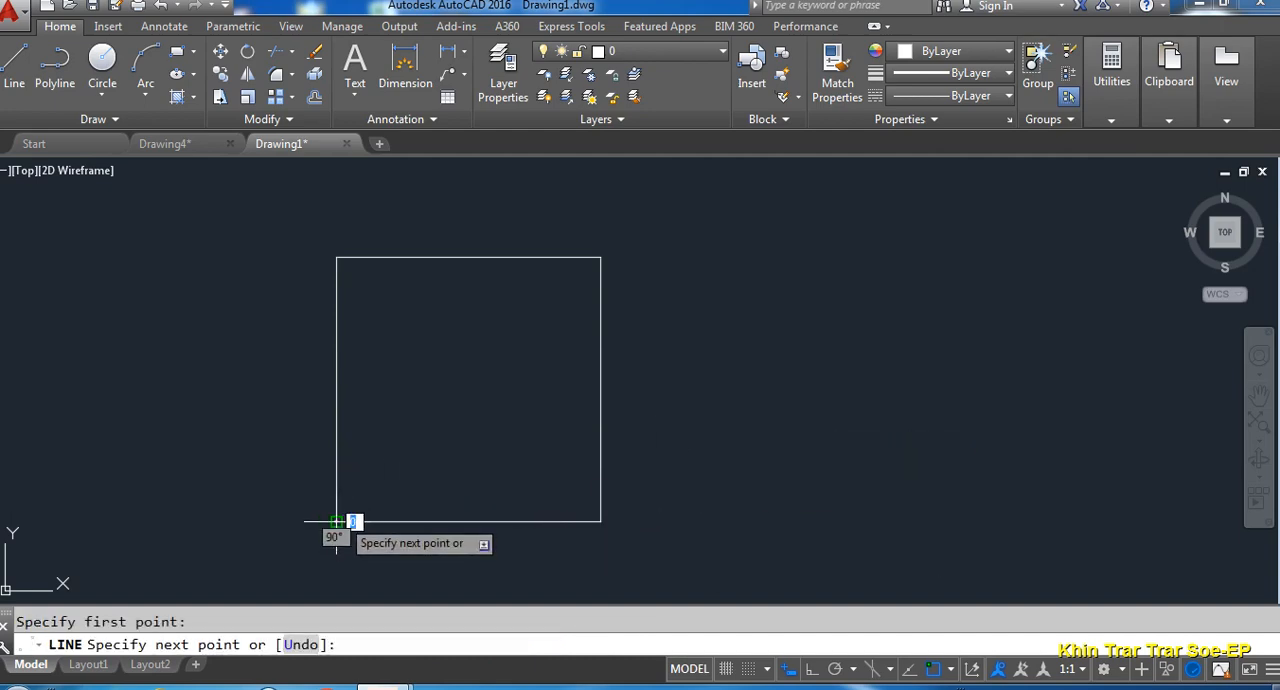
pyautogui.click(601, 258)
pyautogui.press('Return')
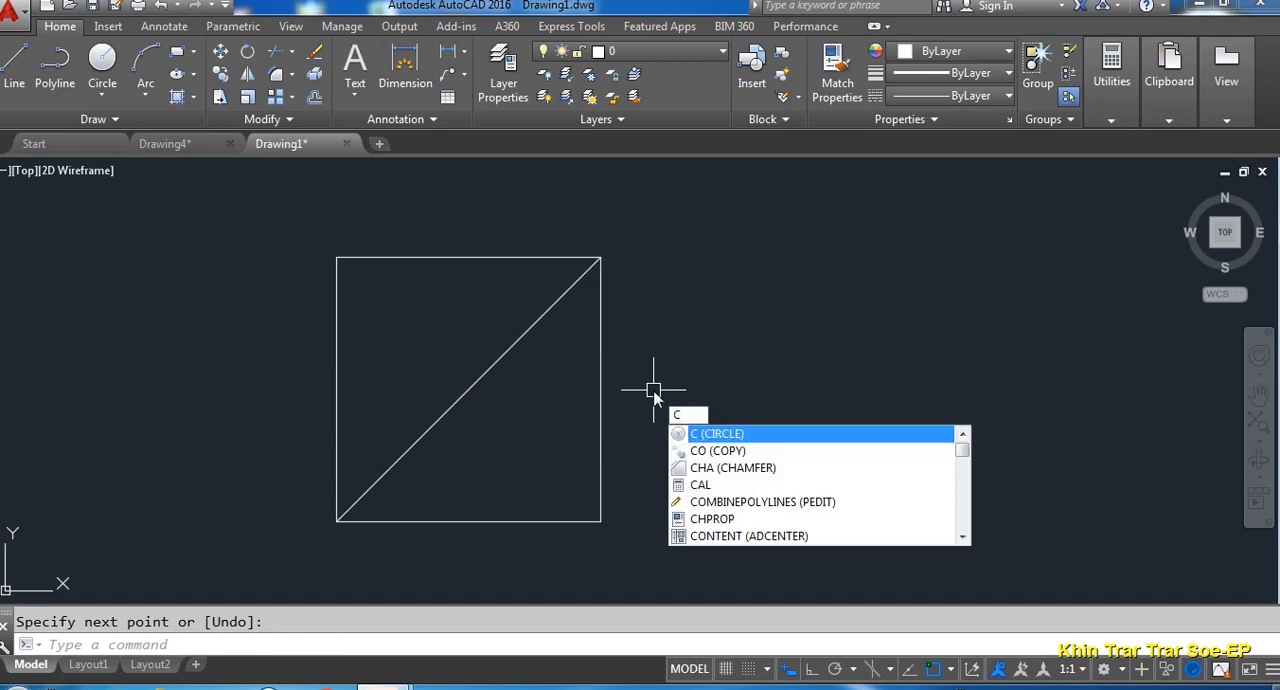
# - Draw a circle with a radius of about 22.8 centred on the midpoint of the diagonal
pyautogui.press('Return')
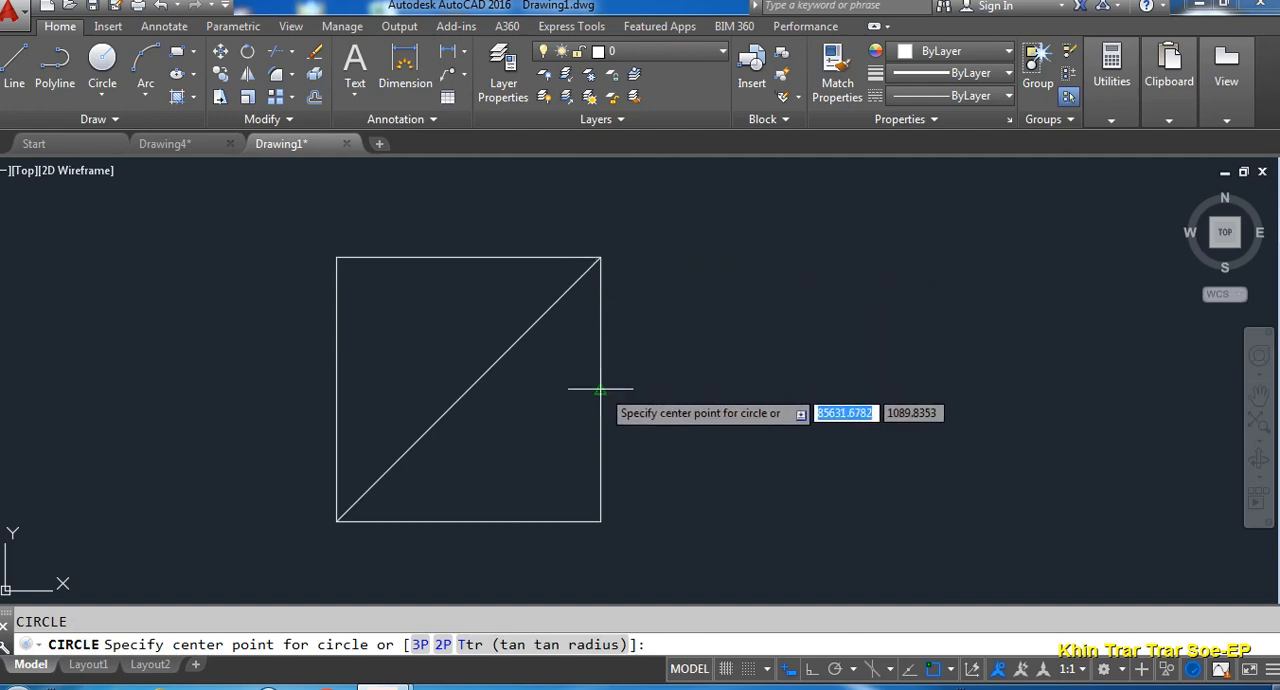
pyautogui.click(468, 389)
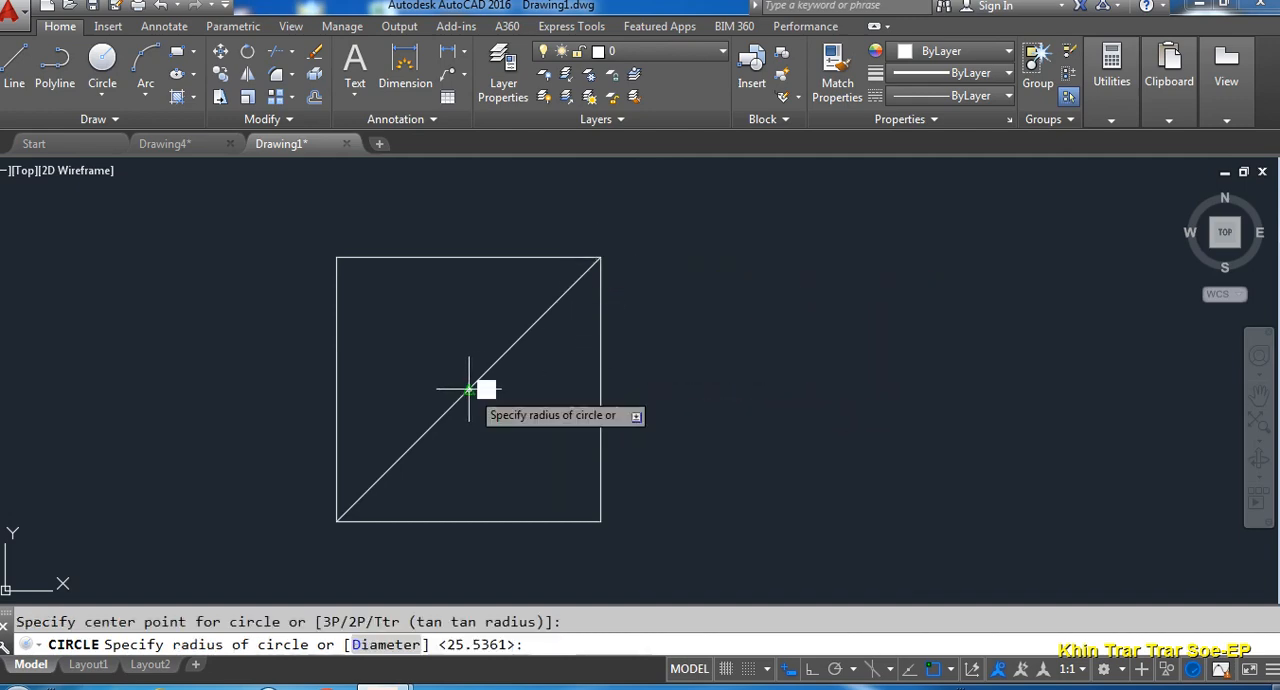
pyautogui.click(514, 428)
pyautogui.press('Escape')
# - Erase the diagonal construction line from the square
pyautogui.click(572, 285)
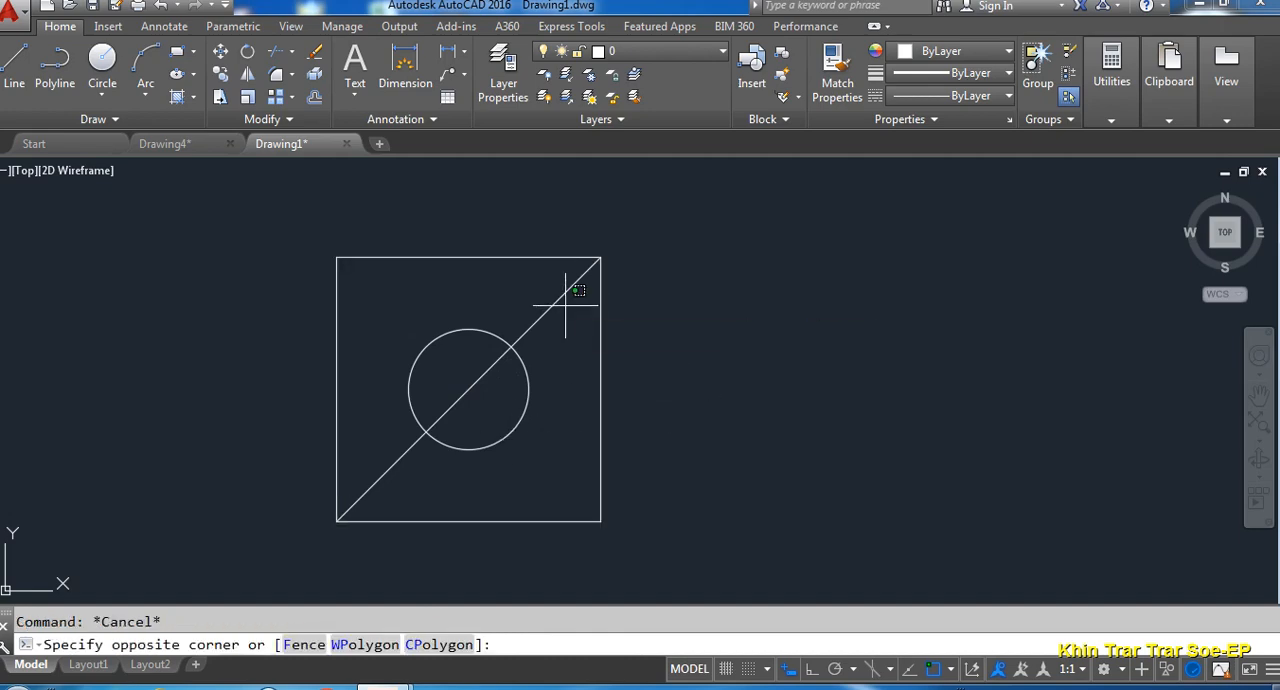
pyautogui.click(555, 304)
pyautogui.click(555, 304)
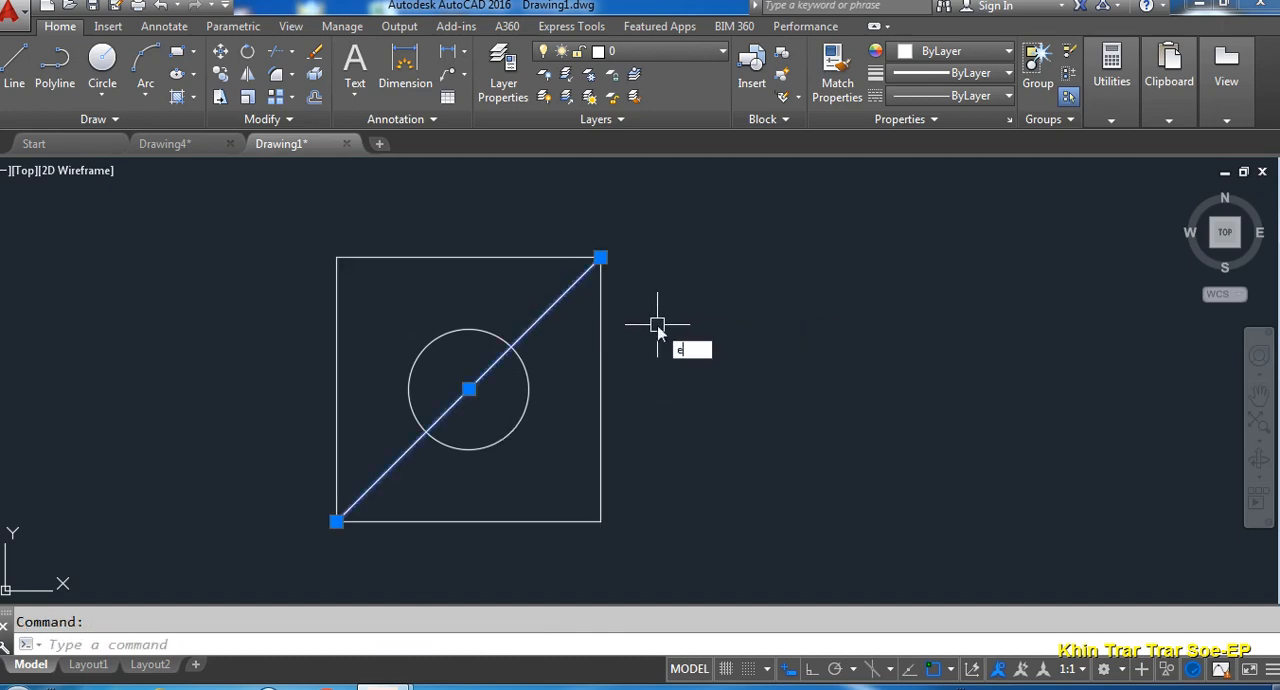
pyautogui.press('Return')
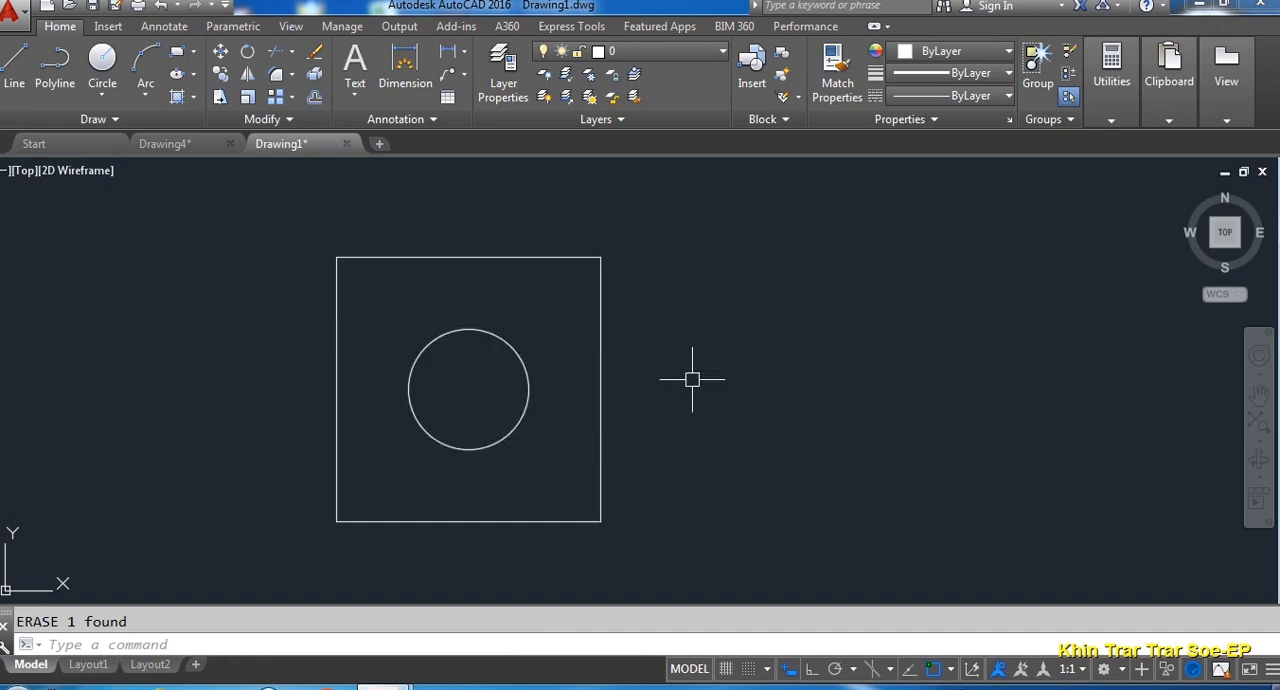
# - Draw a second 100 by 100 square to the right of the one with the circle
pyautogui.moveTo(692, 379); pyautogui.dragTo(637, 387, button='middle')
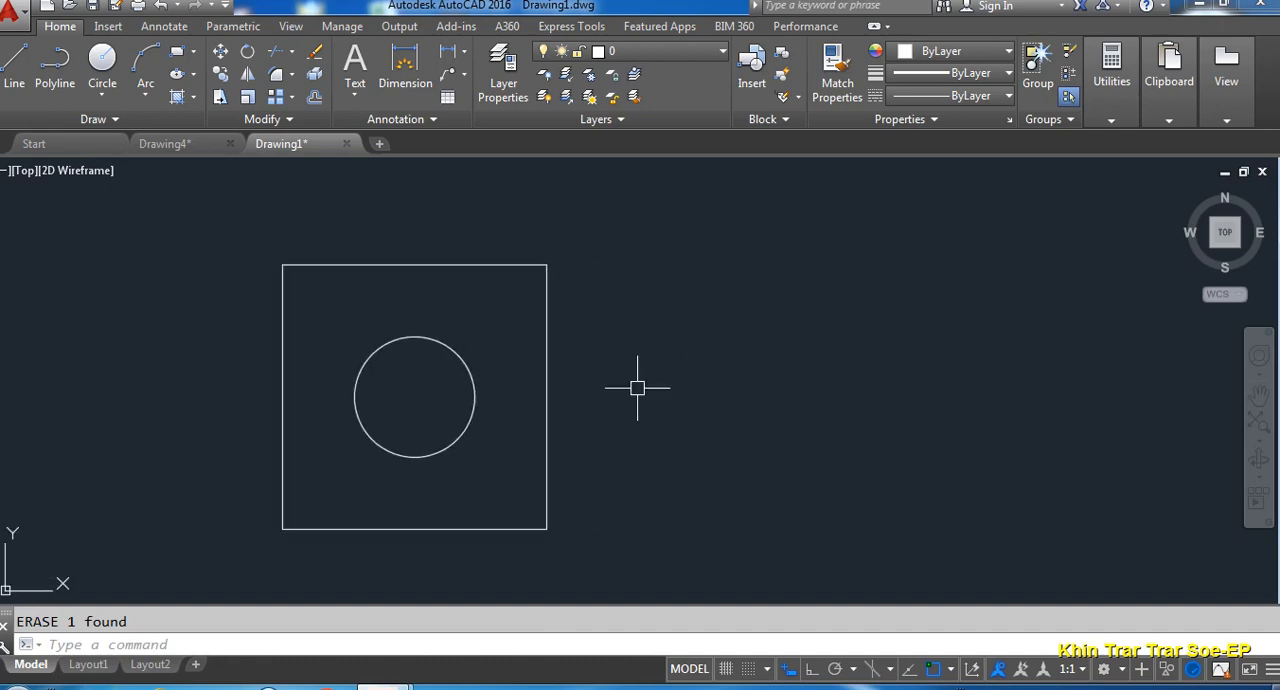
pyautogui.write('rec')
pyautogui.press('Return')
pyautogui.click(657, 515)
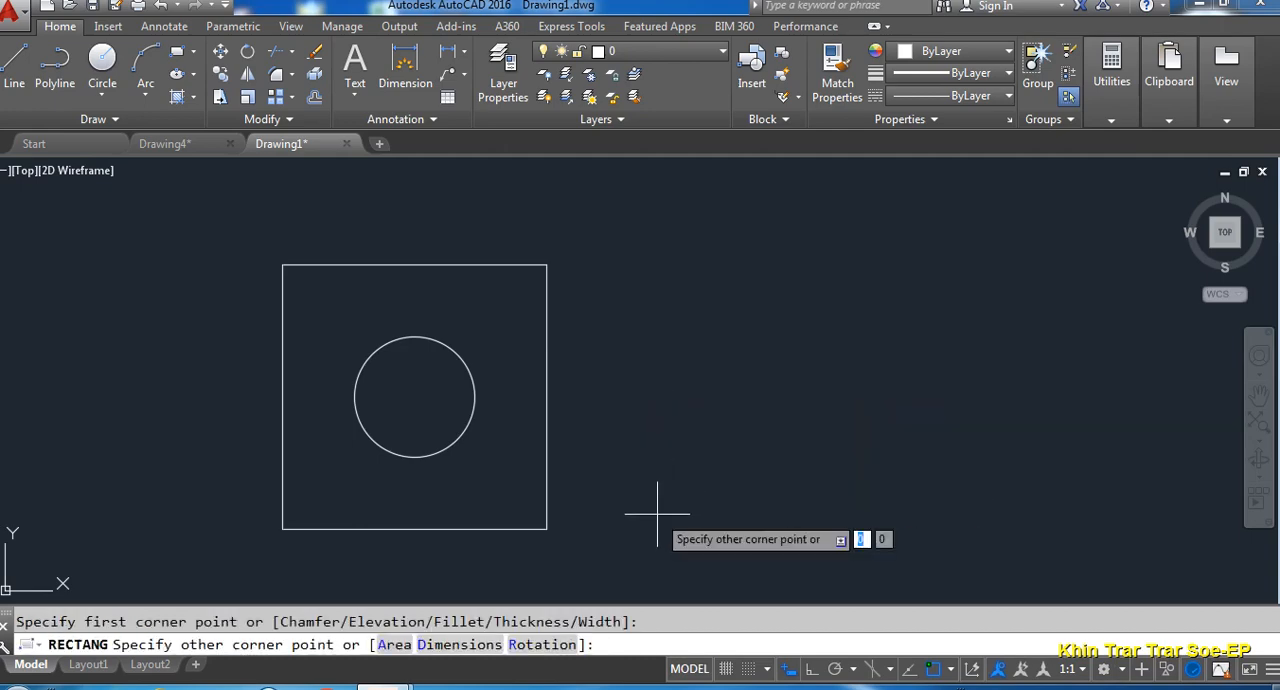
pyautogui.write('100')
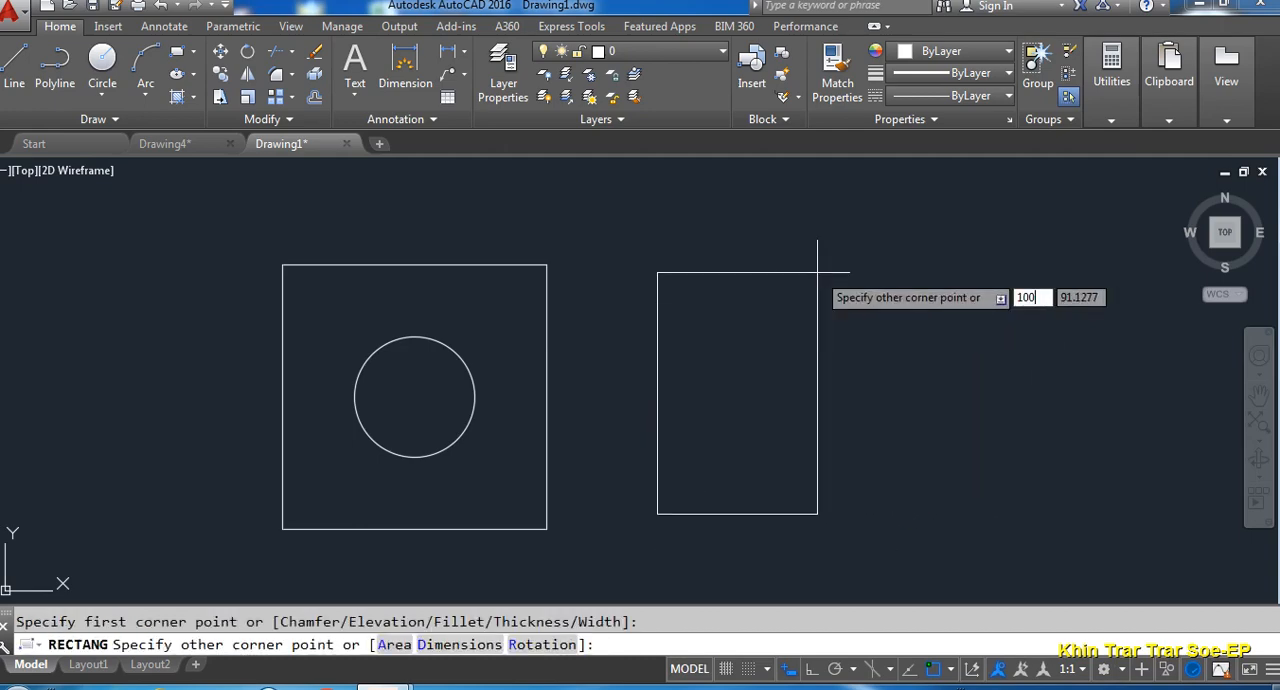
pyautogui.press('Tab')
pyautogui.write('100')
pyautogui.press('Return')
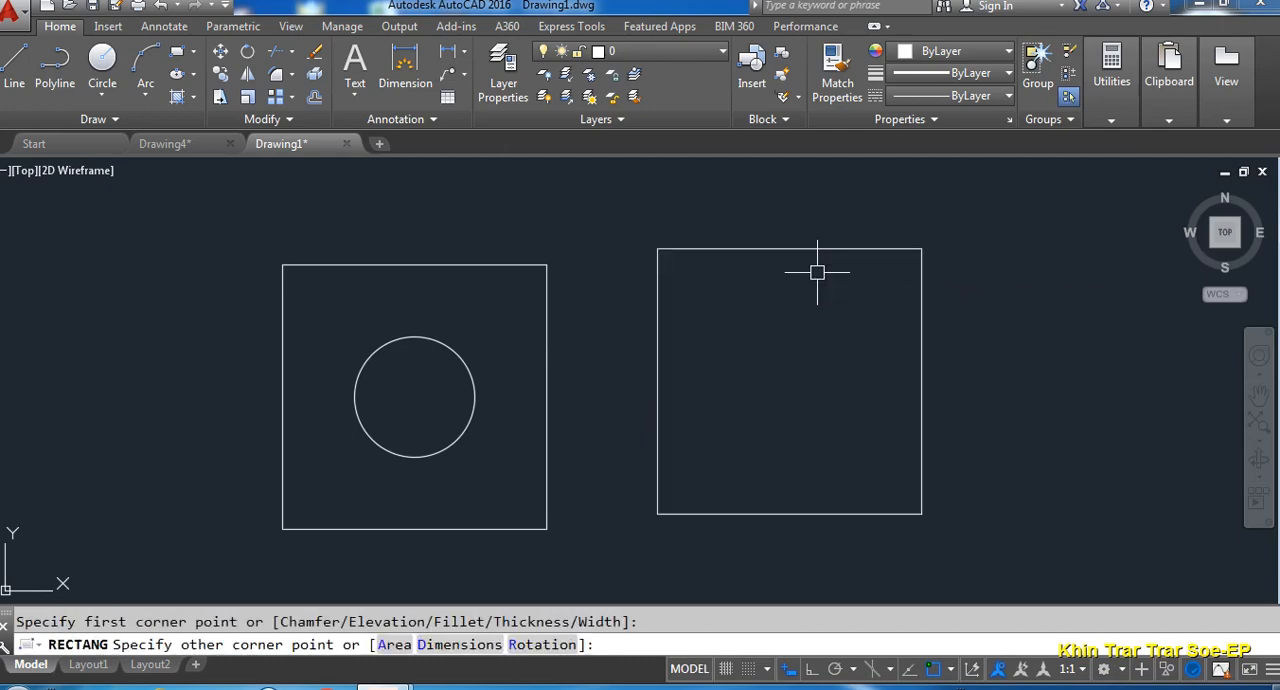
# - Turn on Object Snap Tracking and draw a circle centred in the second square, tracking its centre from the midpoints of the left and top sides
pyautogui.moveTo(817, 272); pyautogui.dragTo(762, 256, button='middle')
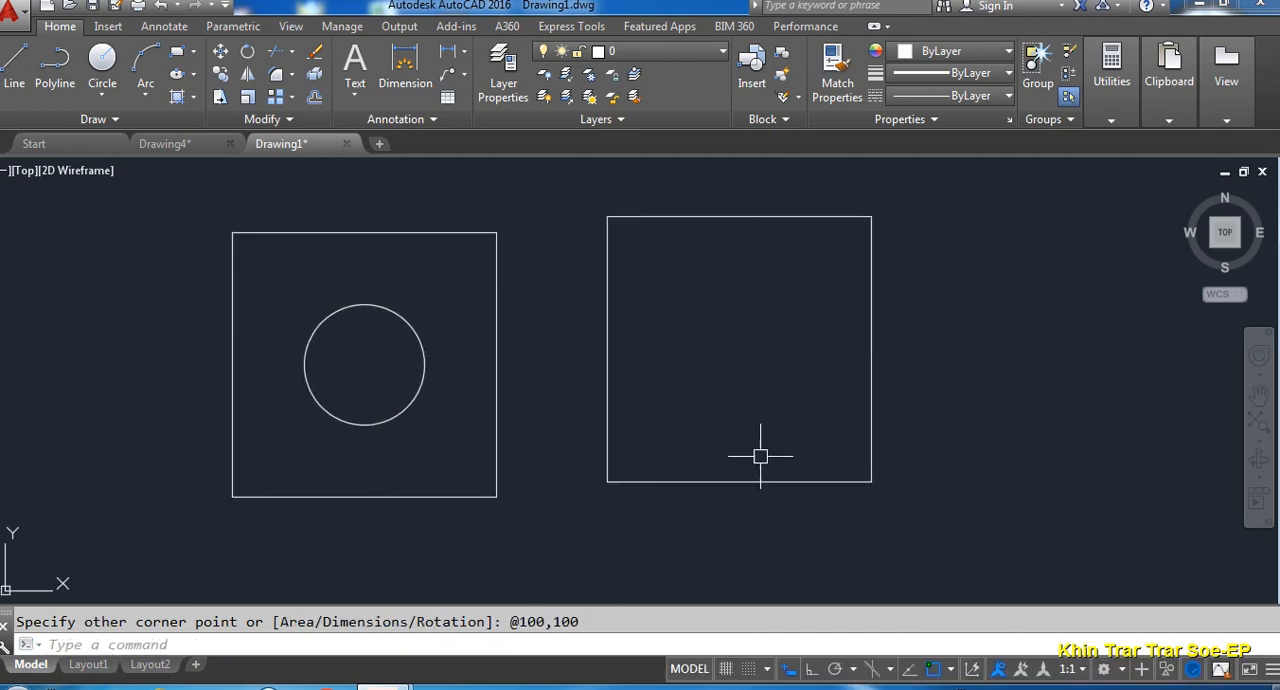
pyautogui.click(910, 669)
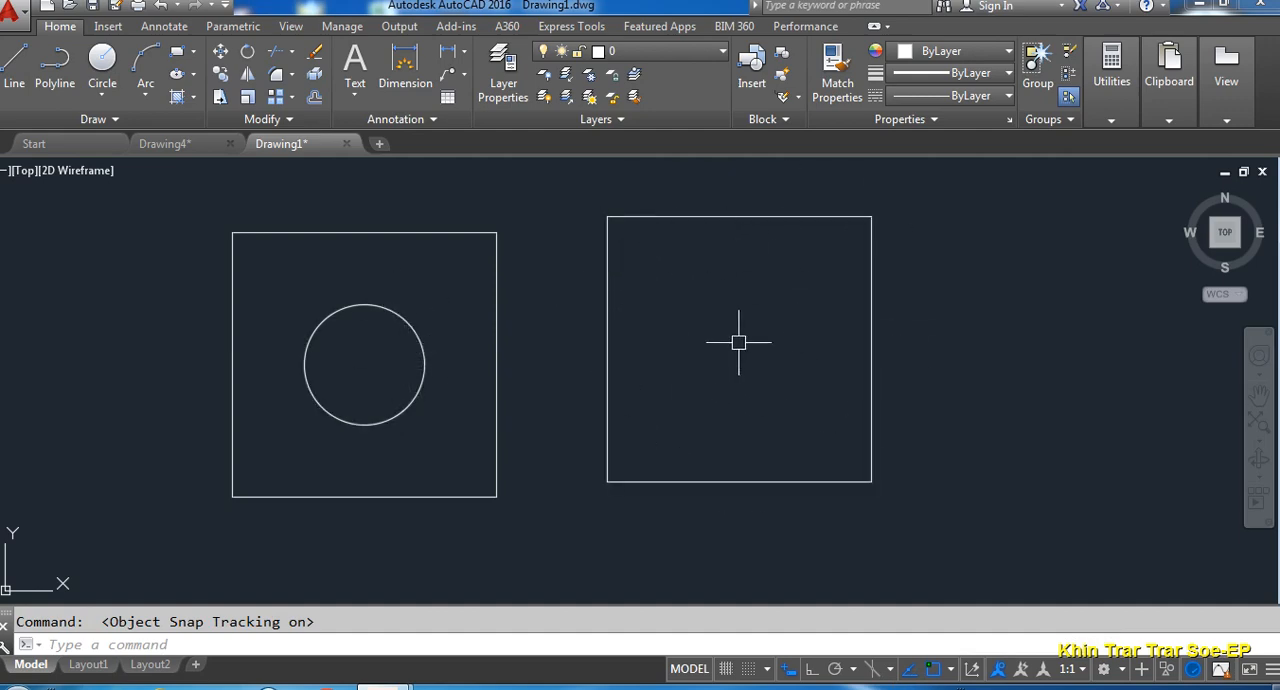
pyautogui.write('c')
pyautogui.press('Return')
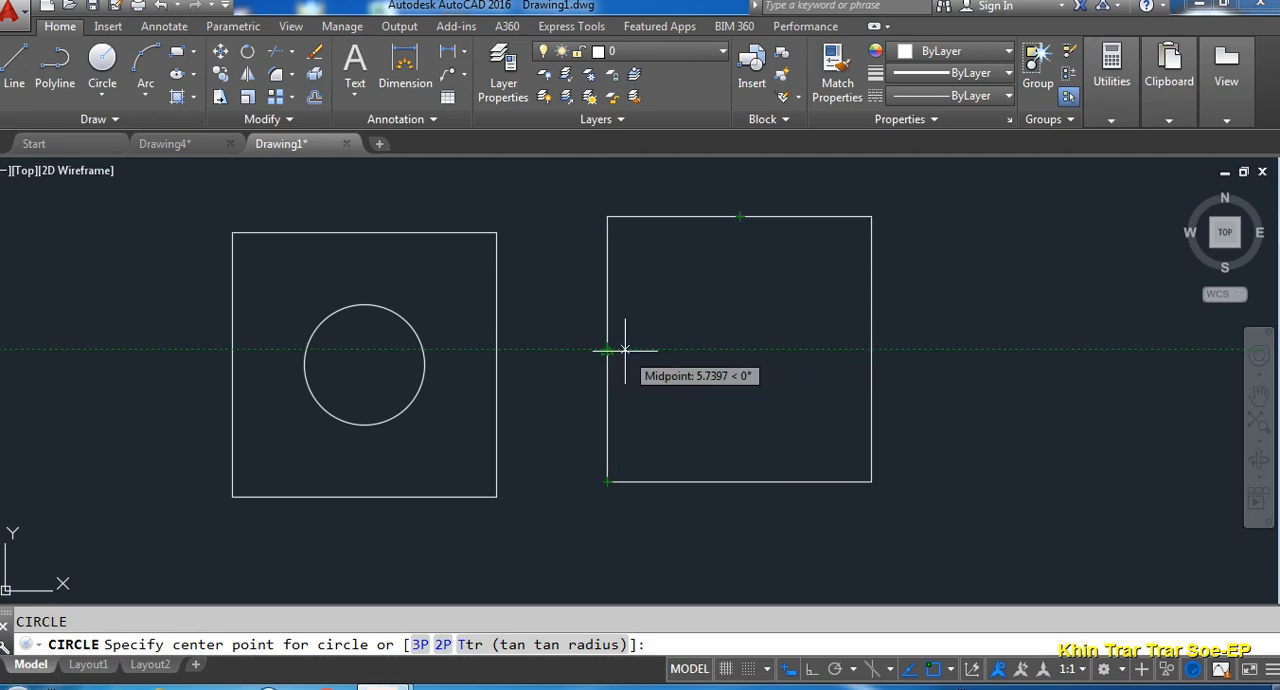
pyautogui.click(739, 350)
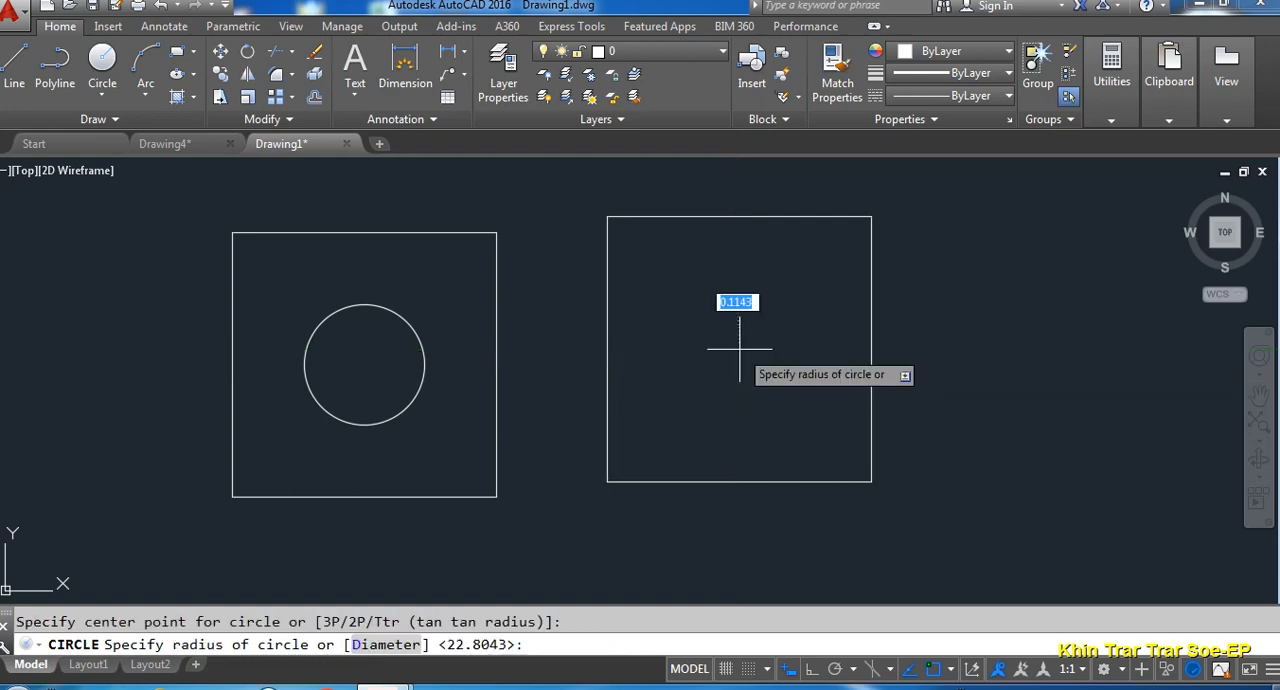
pyautogui.click(758, 402)
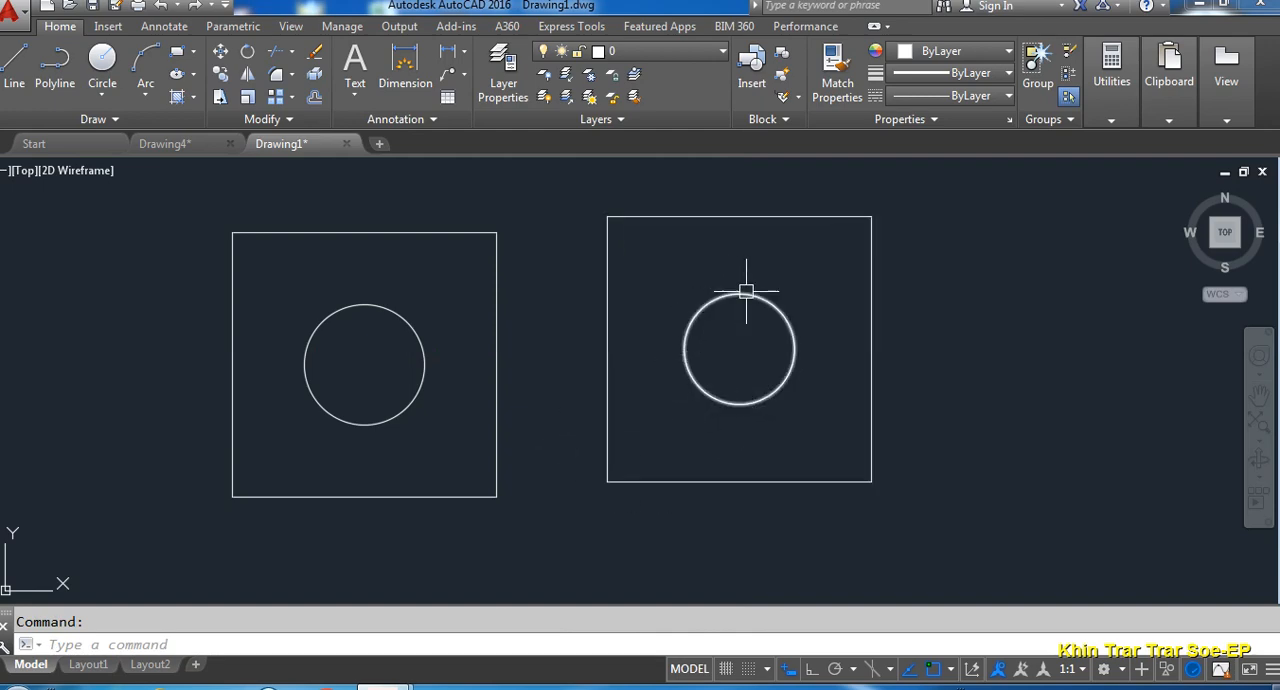
# - Draw a third 100 by 100 square to the right of the second one
pyautogui.moveTo(932, 365); pyautogui.dragTo(742, 389, button='middle')
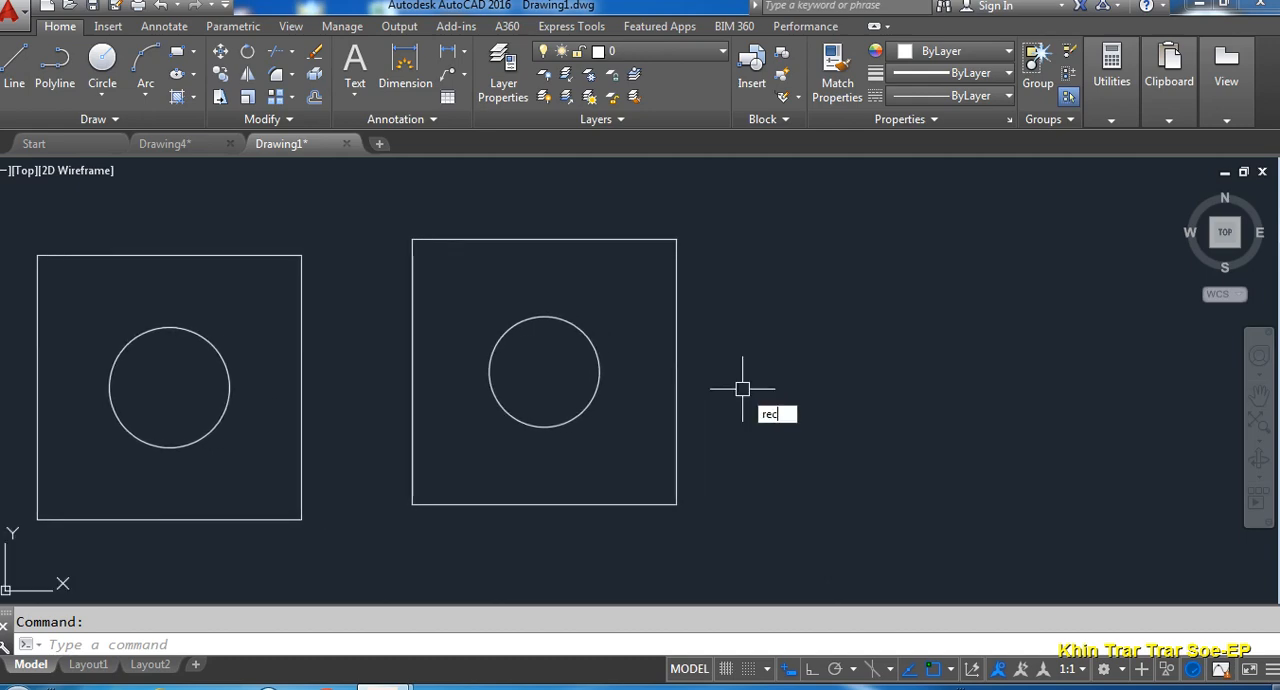
pyautogui.press('Return')
pyautogui.click(762, 488)
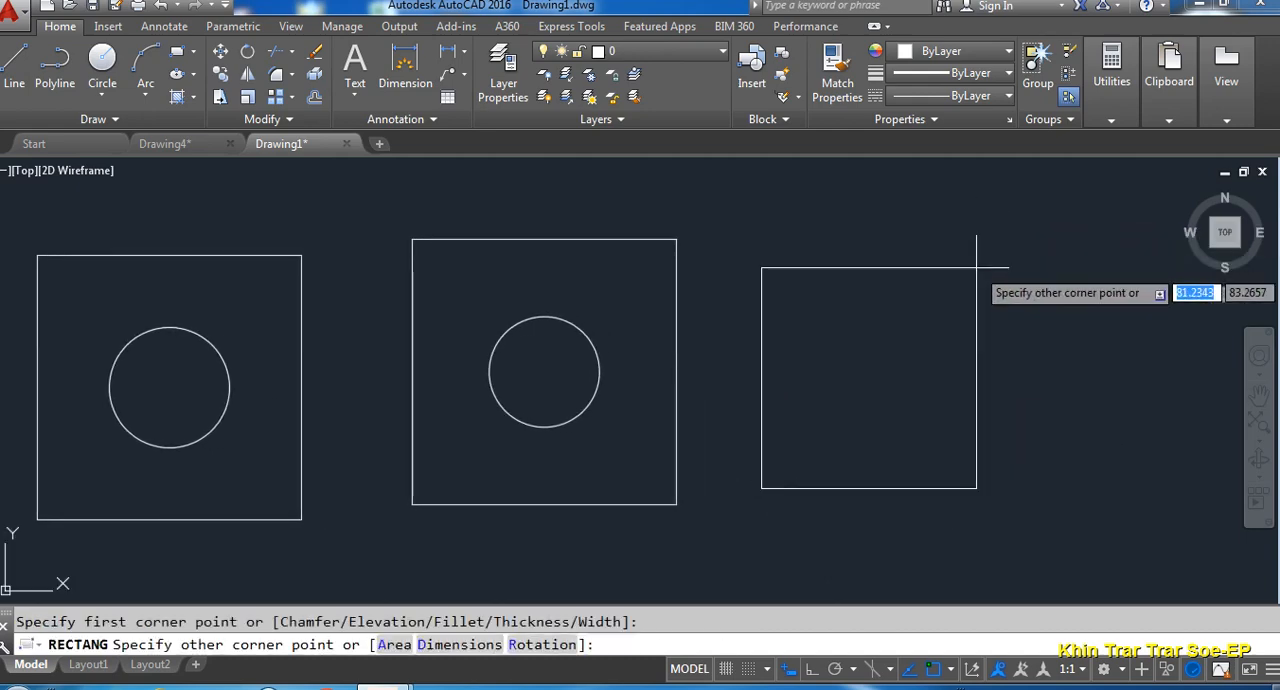
pyautogui.write('1')
pyautogui.press('Tab')
pyautogui.write('100')
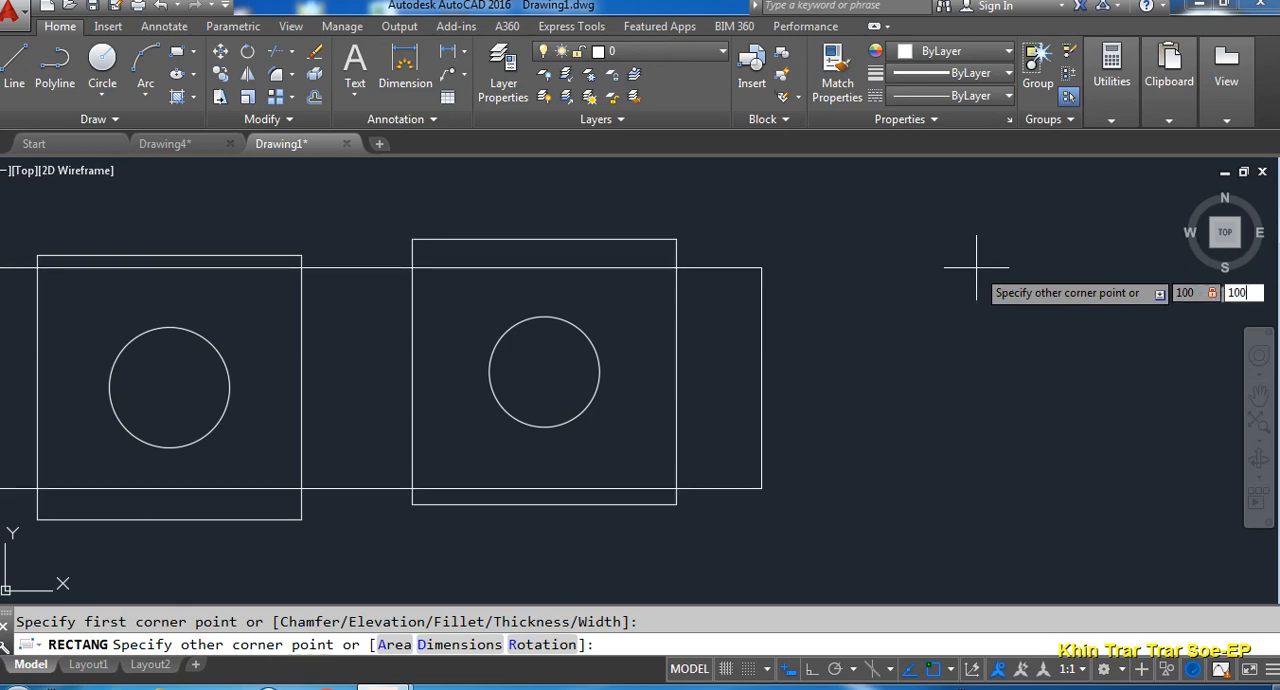
pyautogui.press('Return')
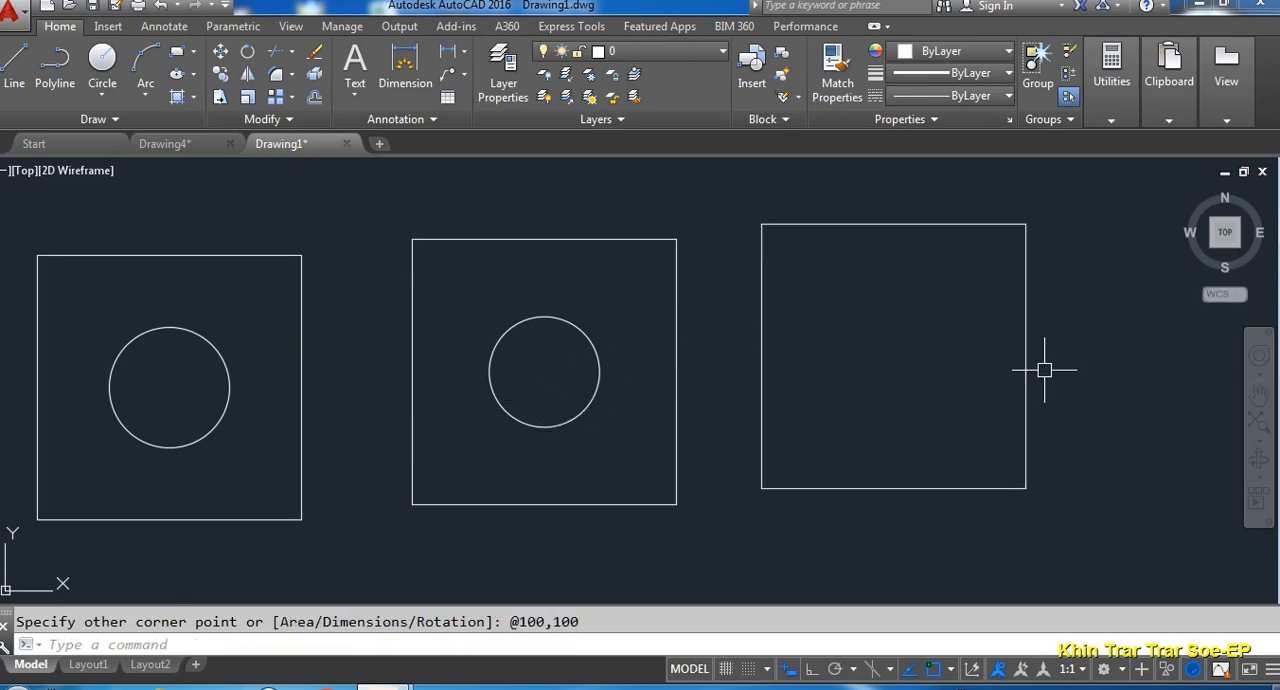
# - Move the second square's circle by its centre to the third square's centre, tracked from the midpoints of the left and bottom sides
pyautogui.moveTo(846, 366); pyautogui.dragTo(800, 364, button='middle')
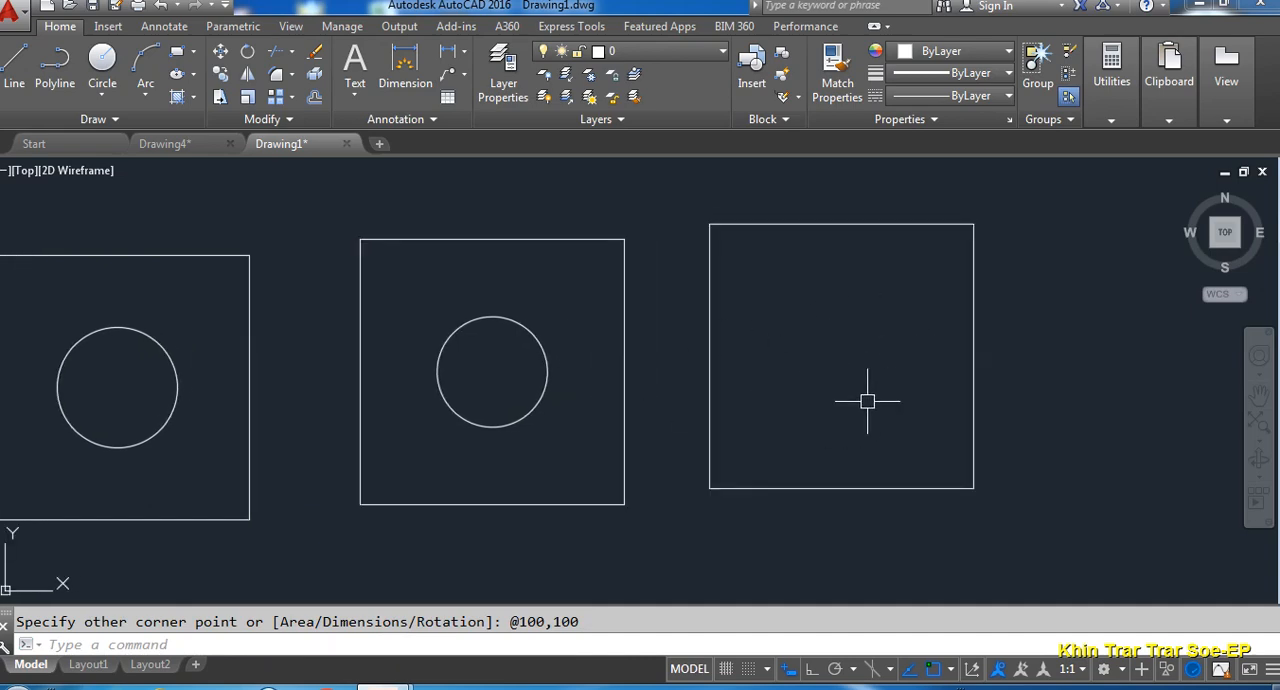
pyautogui.write('m')
pyautogui.press('Return')
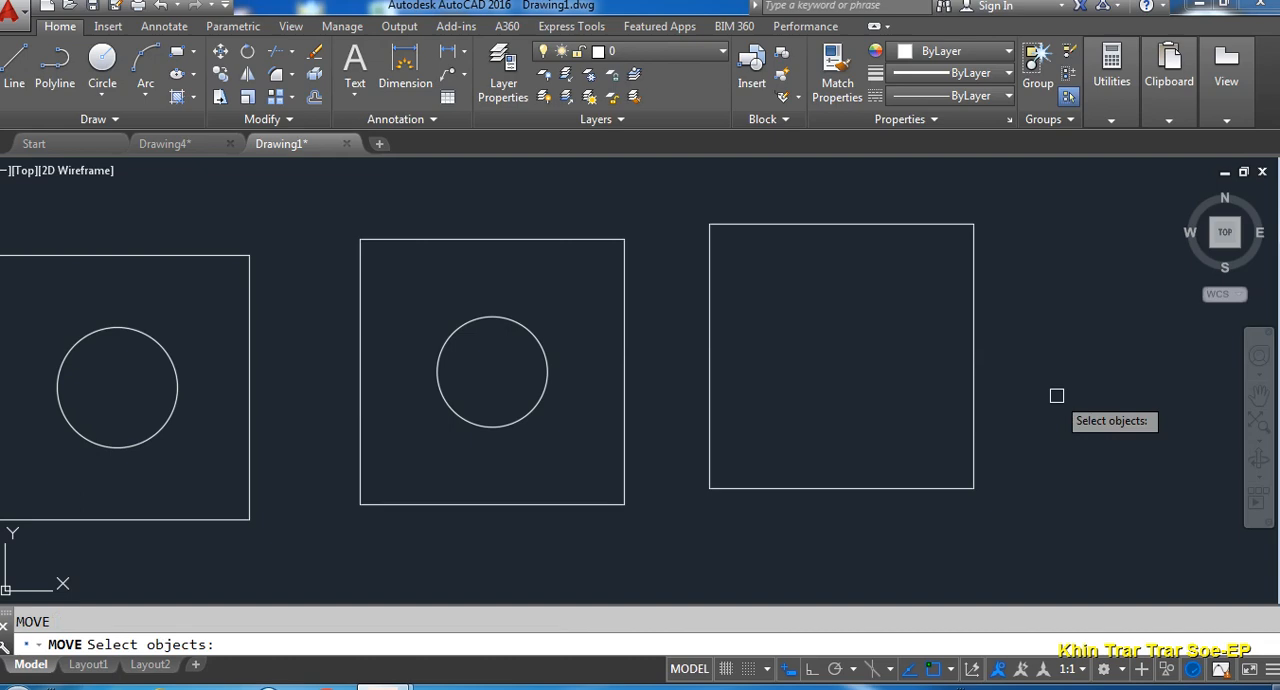
pyautogui.click(530, 413)
pyautogui.press('Return')
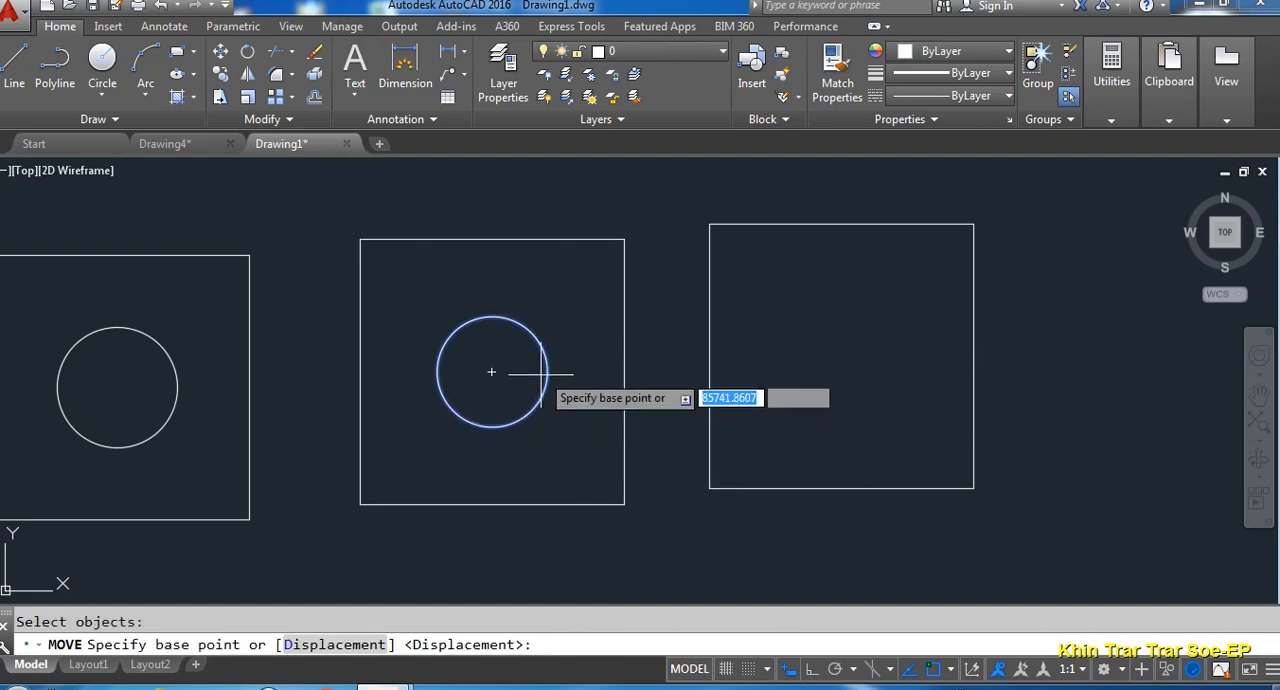
pyautogui.click(492, 372)
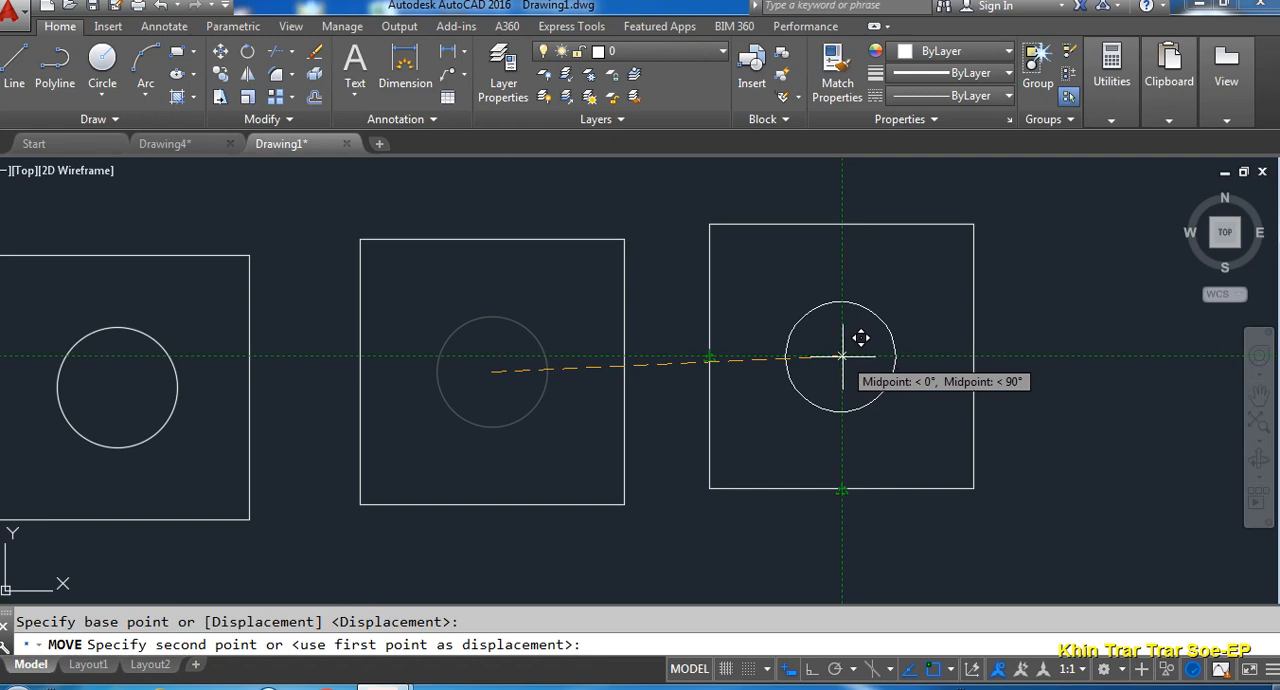
pyautogui.click(843, 356)
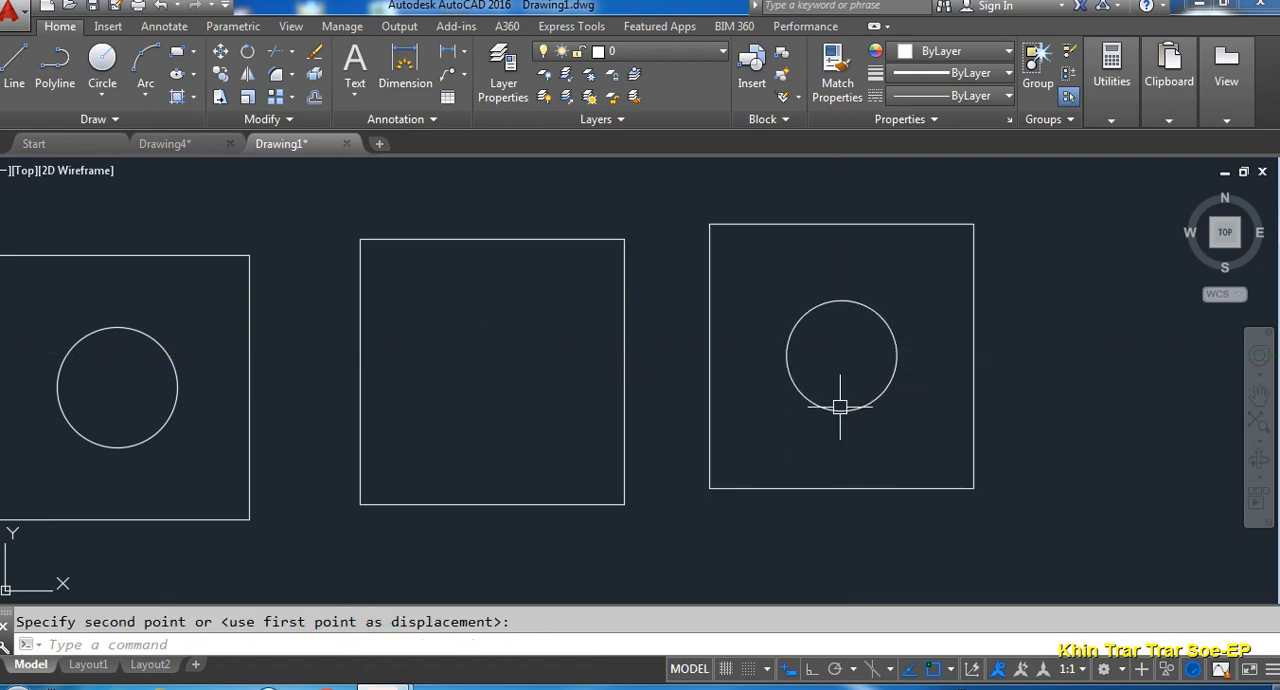
pyautogui.moveTo(1026, 420); pyautogui.dragTo(1000, 427, button='middle')
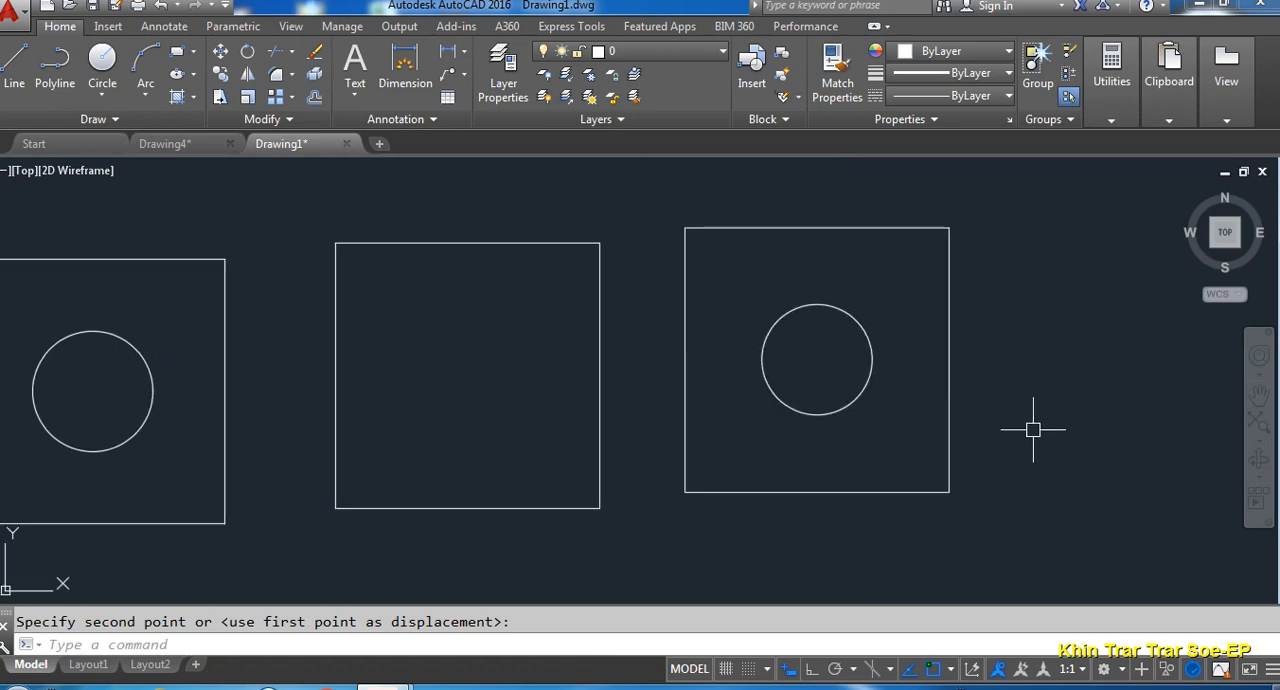